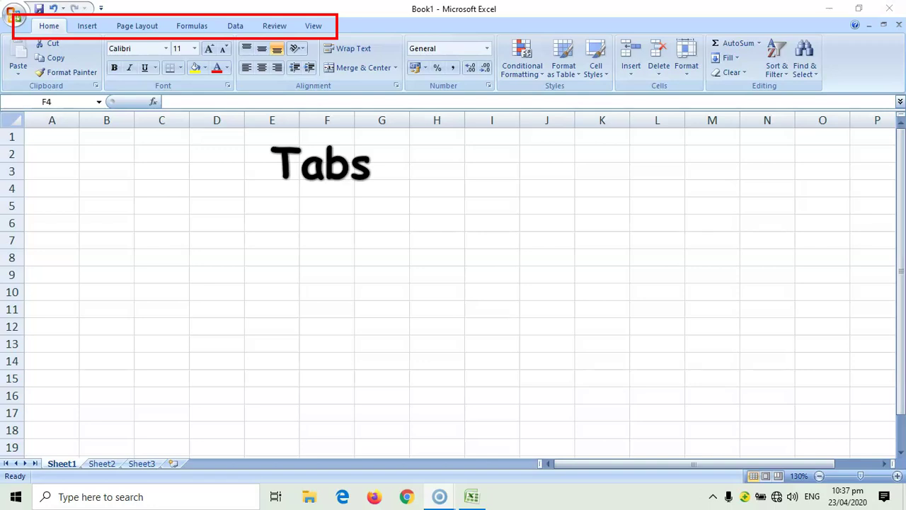
{"action": "left_click", "coordinate": [87, 25]}
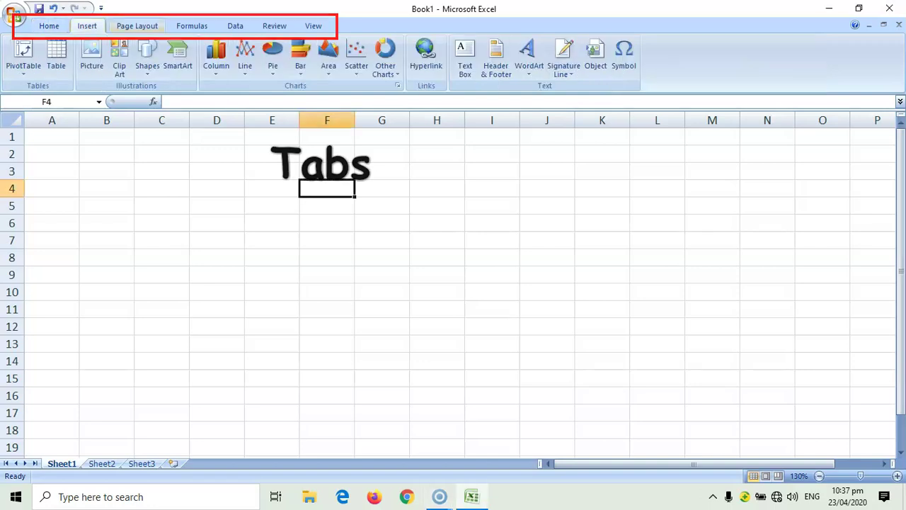
{"action": "left_click", "coordinate": [137, 26]}
{"action": "left_click", "coordinate": [192, 26]}
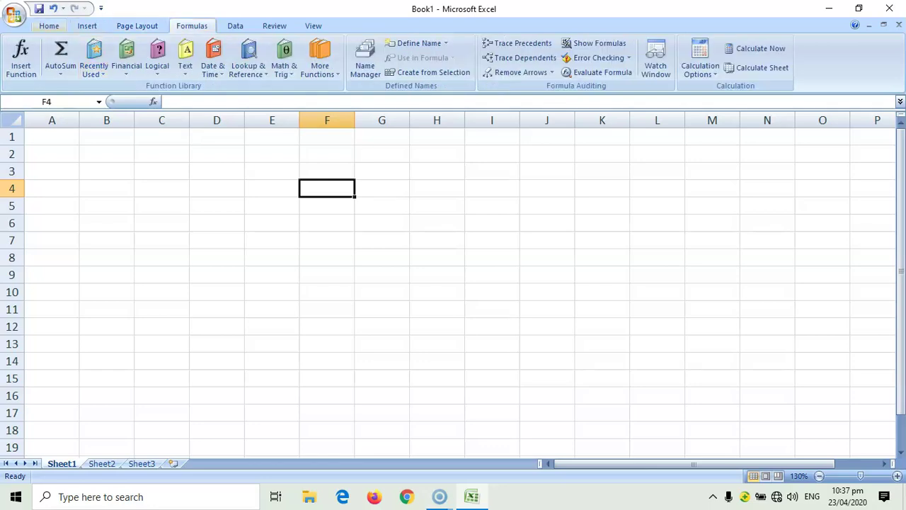
{"action": "left_click", "coordinate": [49, 26]}
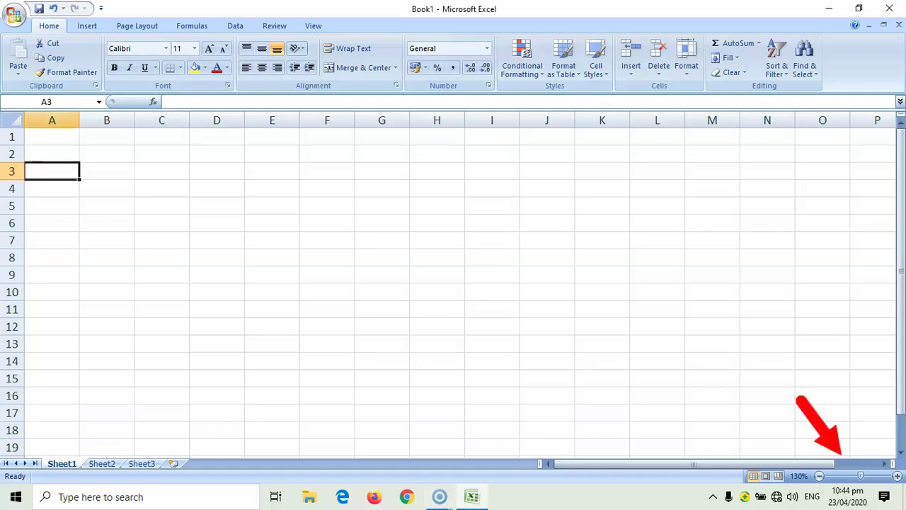
Step: Zoom the blank worksheet to 226%, then select column D and cells A4, C3, B4 and A1
{"action": "left_click_drag", "start_coordinate": [860, 476], "coordinate": [870, 476]}
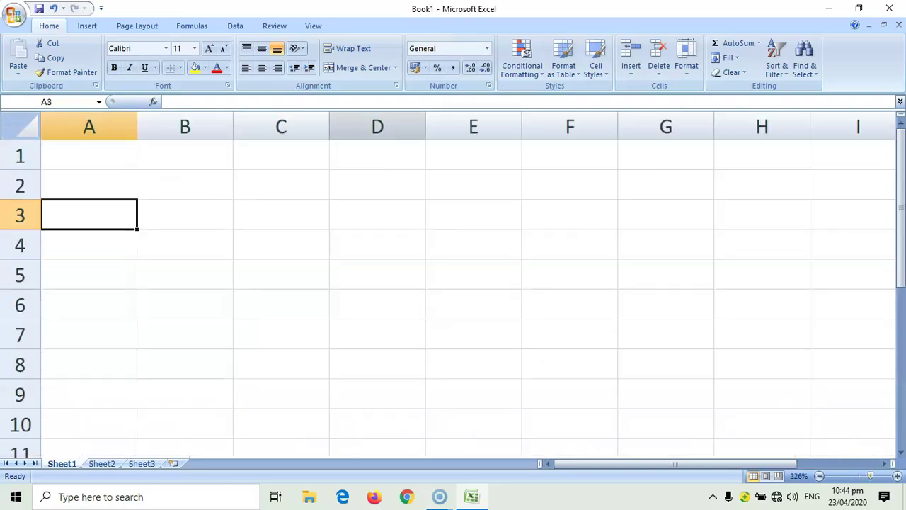
{"action": "left_click", "coordinate": [377, 126]}
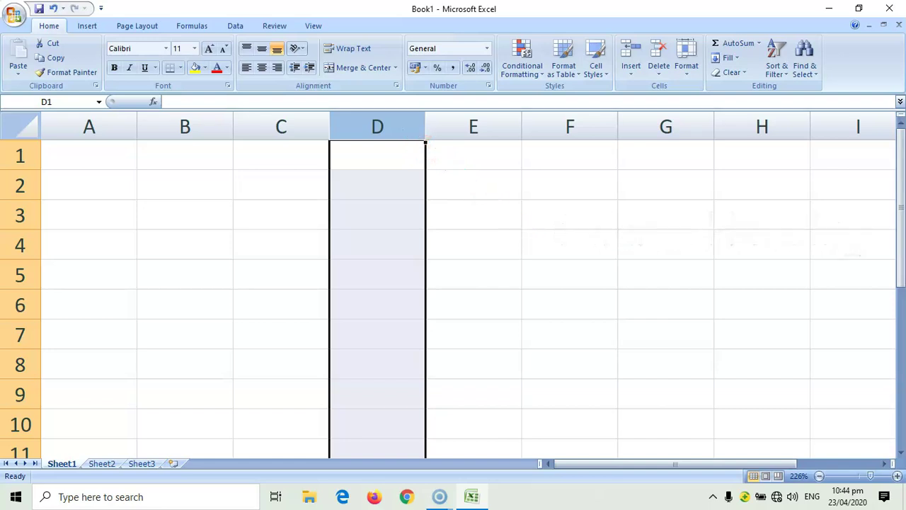
{"action": "left_click", "coordinate": [89, 244]}
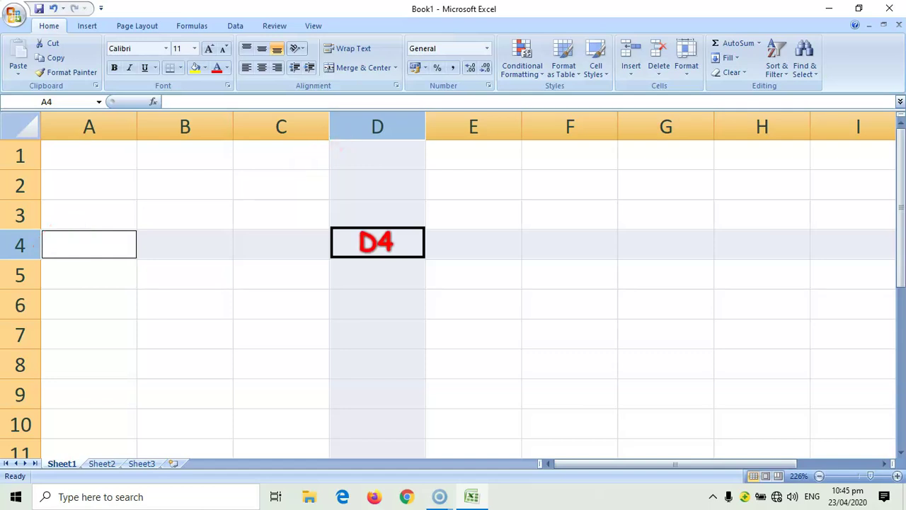
{"action": "left_click", "coordinate": [281, 215]}
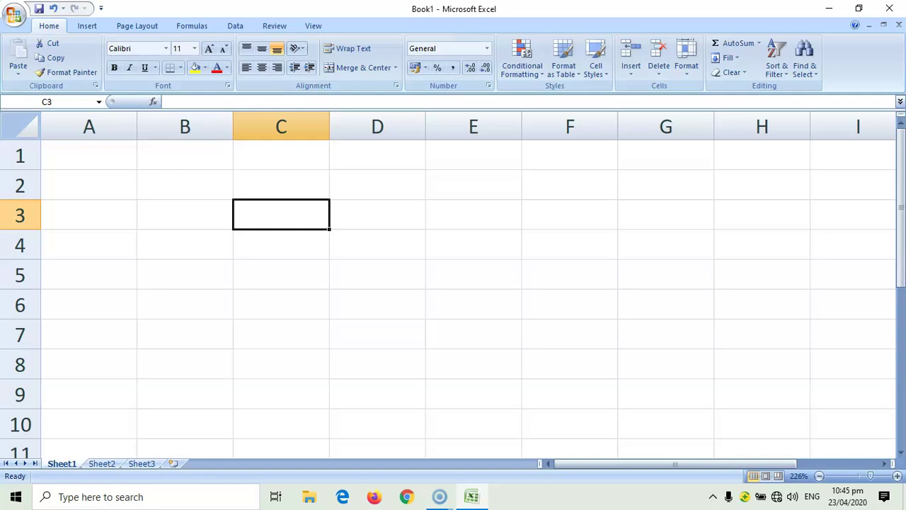
{"action": "left_click", "coordinate": [184, 244]}
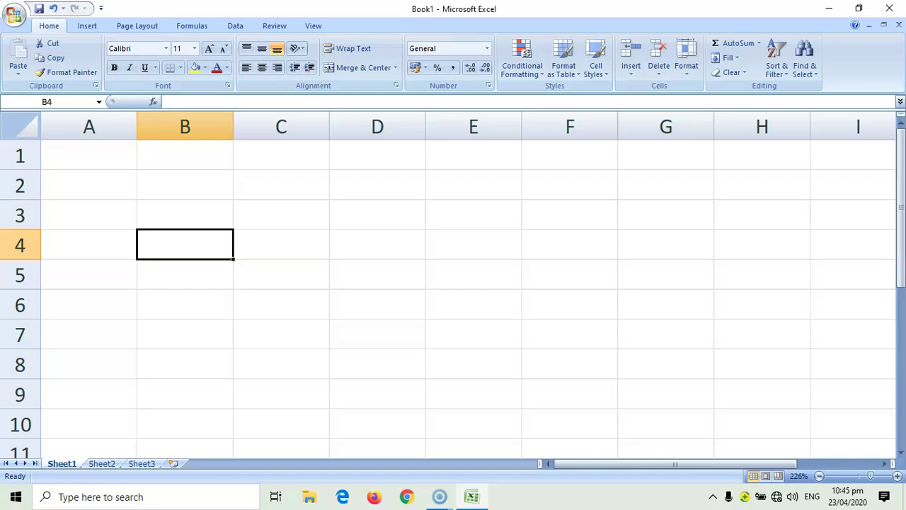
{"action": "left_click", "coordinate": [88, 155]}
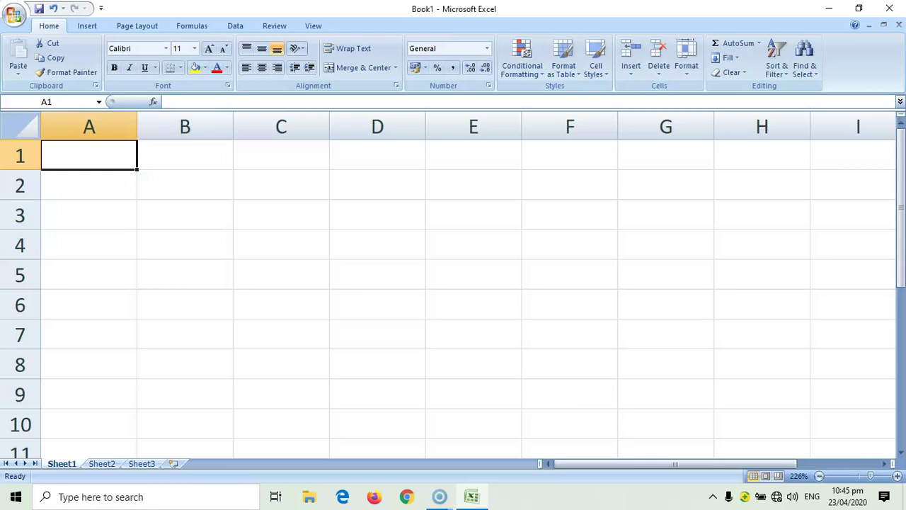
{"action": "left_click", "coordinate": [281, 215]}
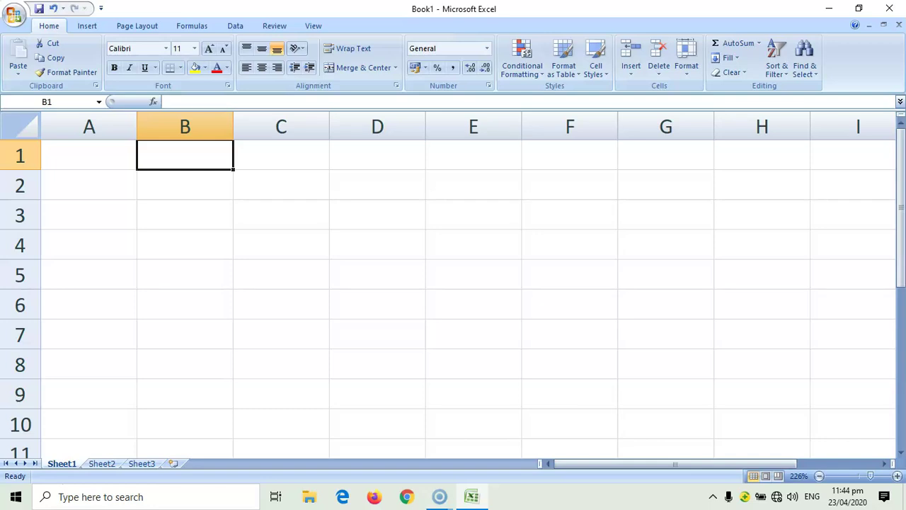
Step: Enter the heading Savings in B1 with January, February and March in B2:B4
{"action": "type", "text": "Savings"}
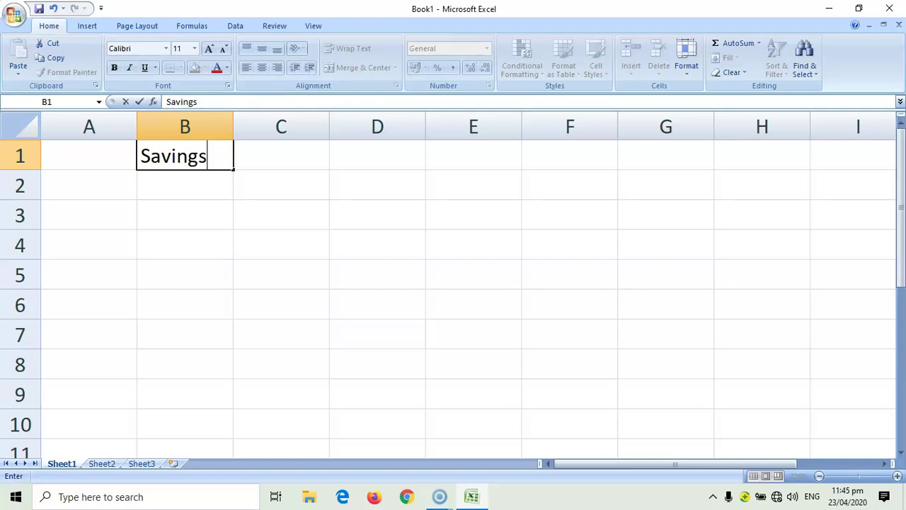
{"action": "key", "text": "Return"}
{"action": "type", "text": "January"}
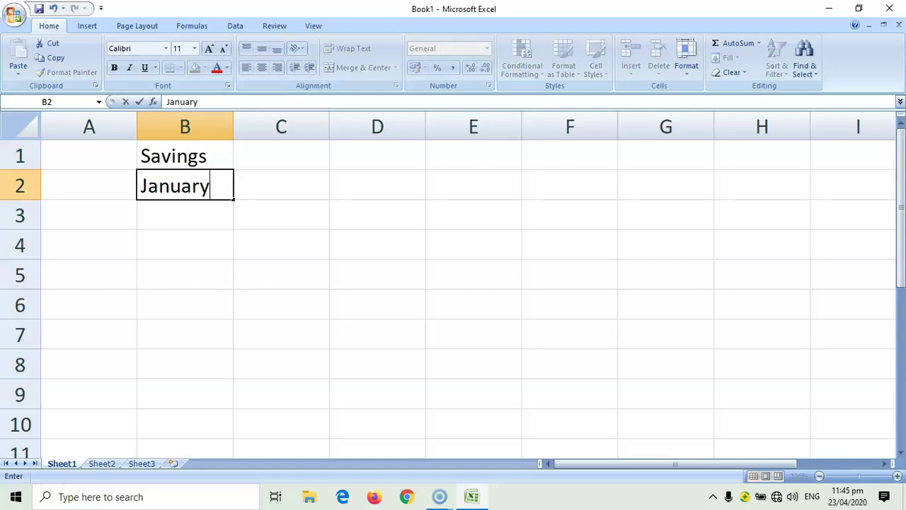
{"action": "key", "text": "Return"}
{"action": "type", "text": "February"}
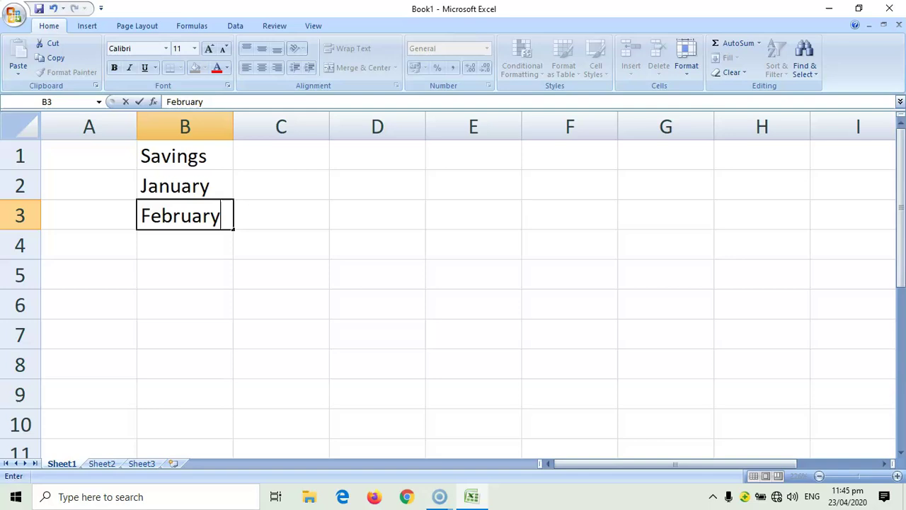
{"action": "key", "text": "Return"}
{"action": "type", "text": "March"}
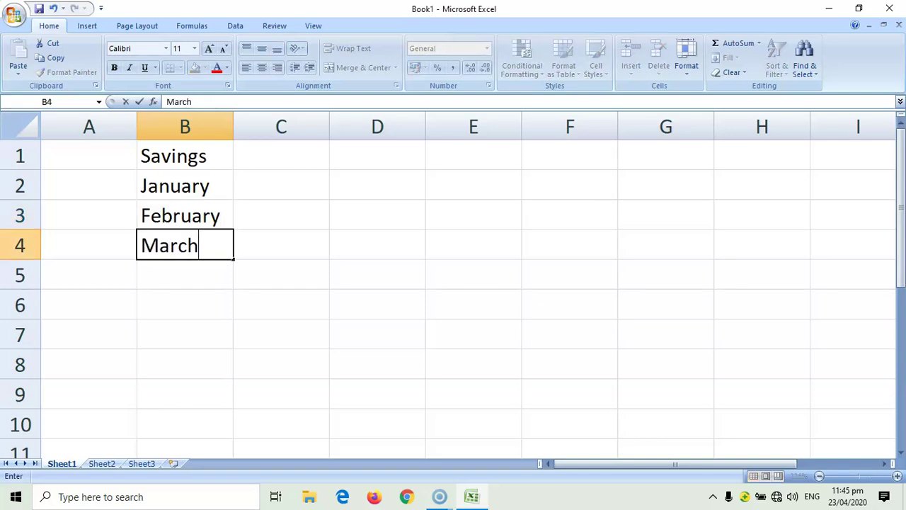
{"action": "left_click", "coordinate": [282, 185]}
Step: Add the heading Amount in cell C1
{"action": "left_click", "coordinate": [281, 155]}
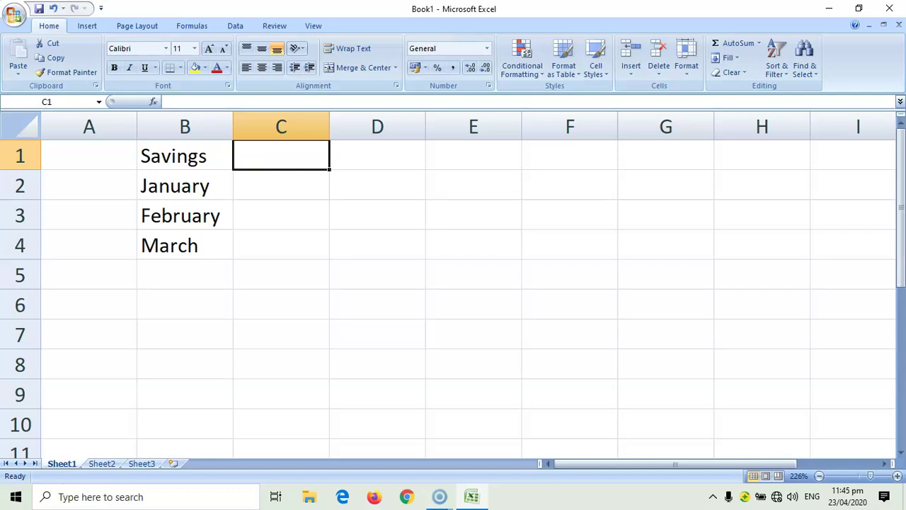
{"action": "type", "text": "Amount"}
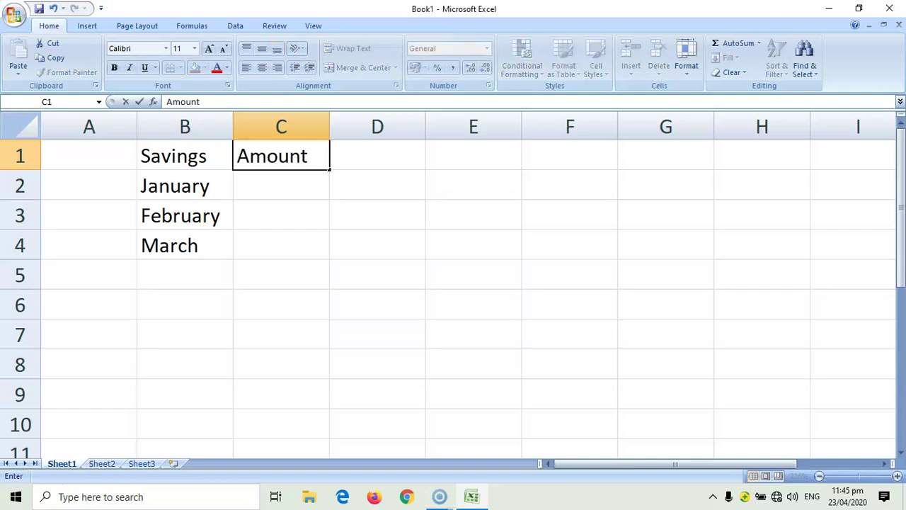
{"action": "left_click", "coordinate": [281, 214]}
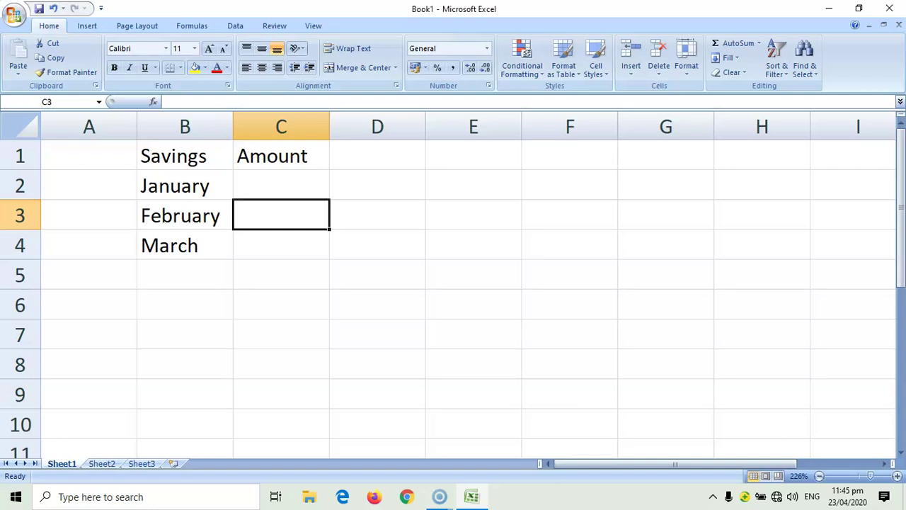
Step: Enter the monthly amounts 185, 220 and 165 in C2:C4
{"action": "left_click", "coordinate": [378, 214]}
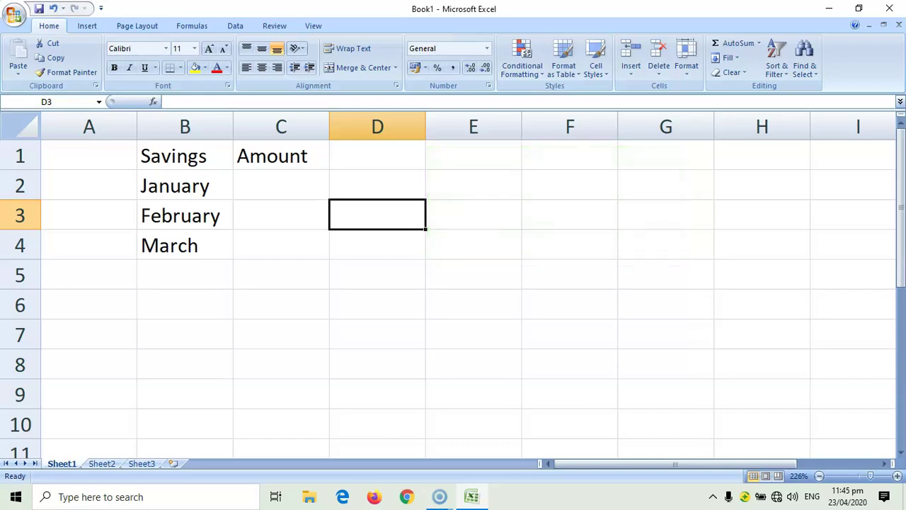
{"action": "left_click", "coordinate": [281, 184]}
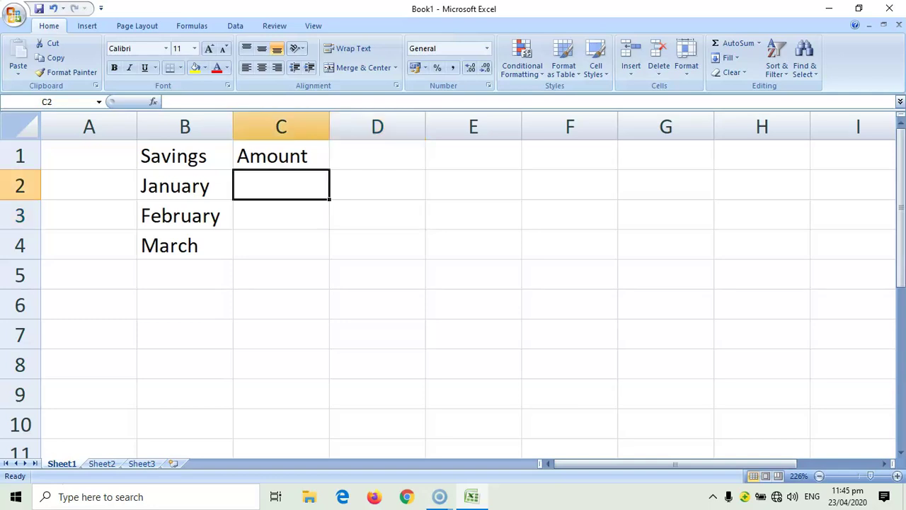
{"action": "type", "text": "185"}
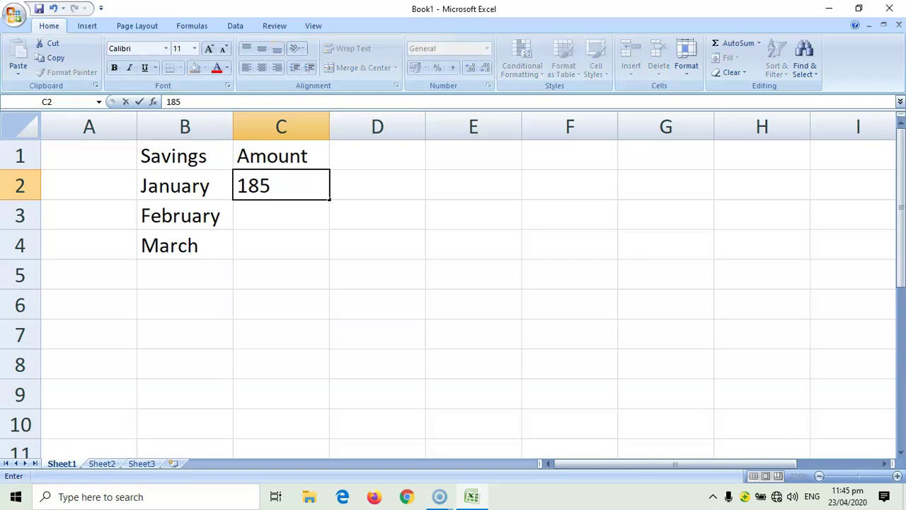
{"action": "key", "text": "Return"}
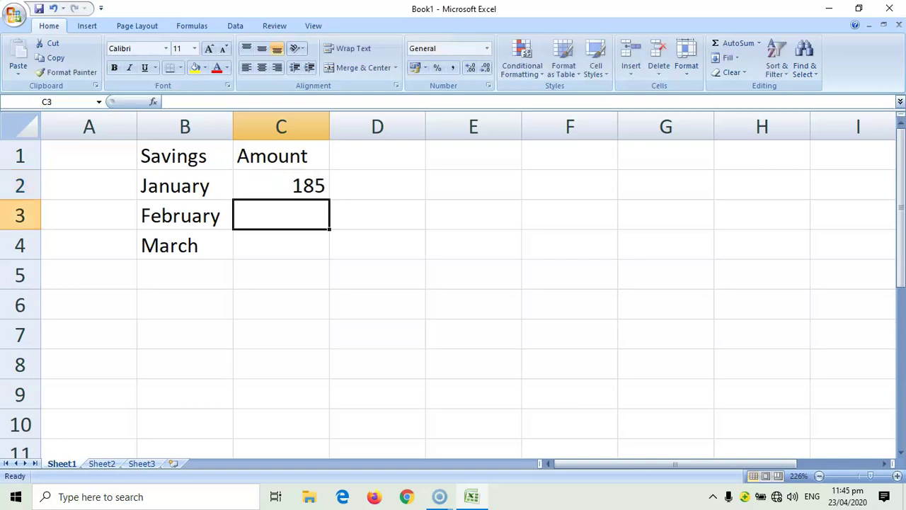
{"action": "type", "text": "220"}
{"action": "key", "text": "Return"}
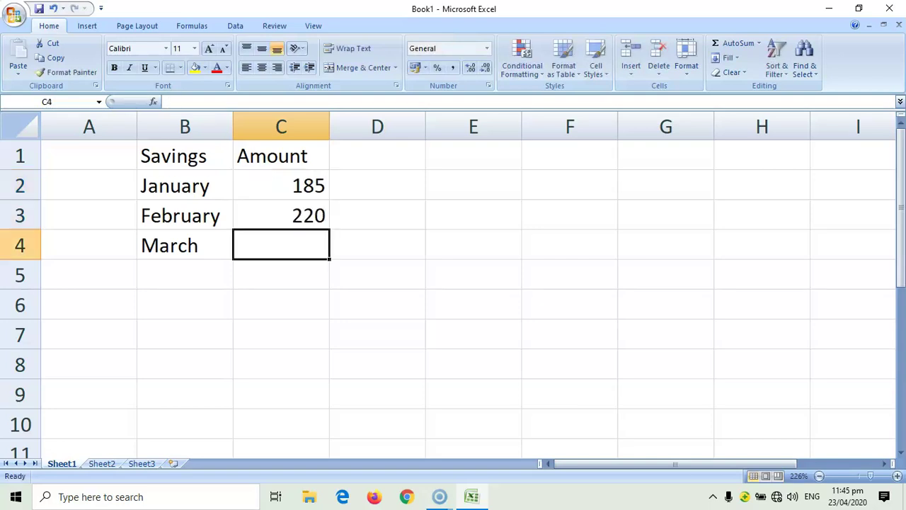
{"action": "type", "text": "165"}
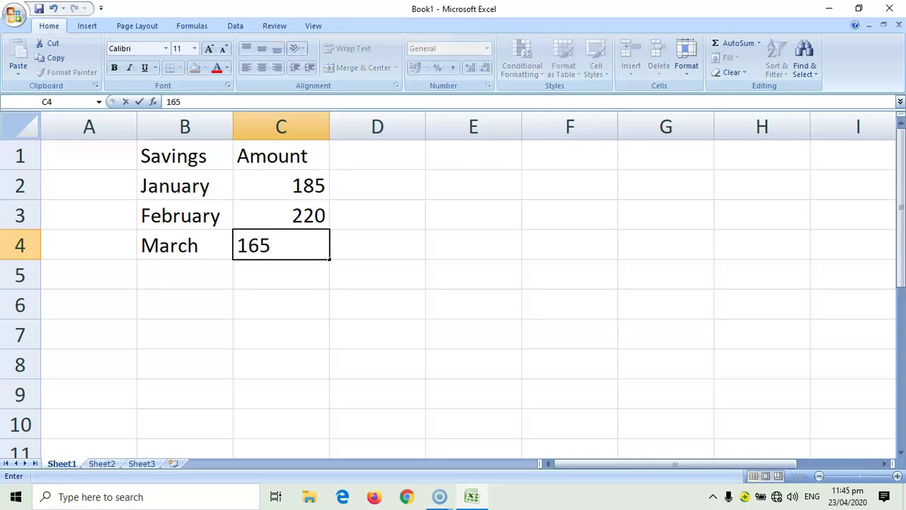
{"action": "key", "text": "Tab"}
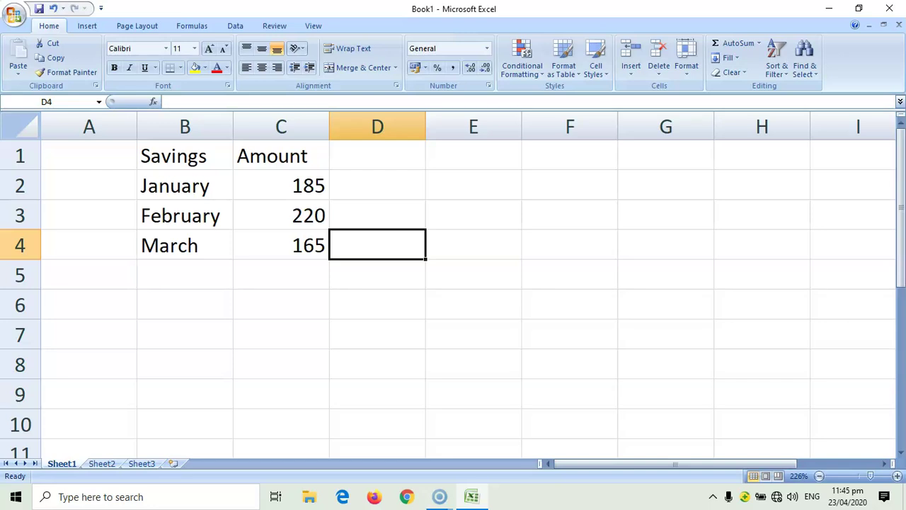
Step: Format C2:C4 with the ₱ English (Philippines) accounting number format
{"action": "left_click", "coordinate": [378, 304]}
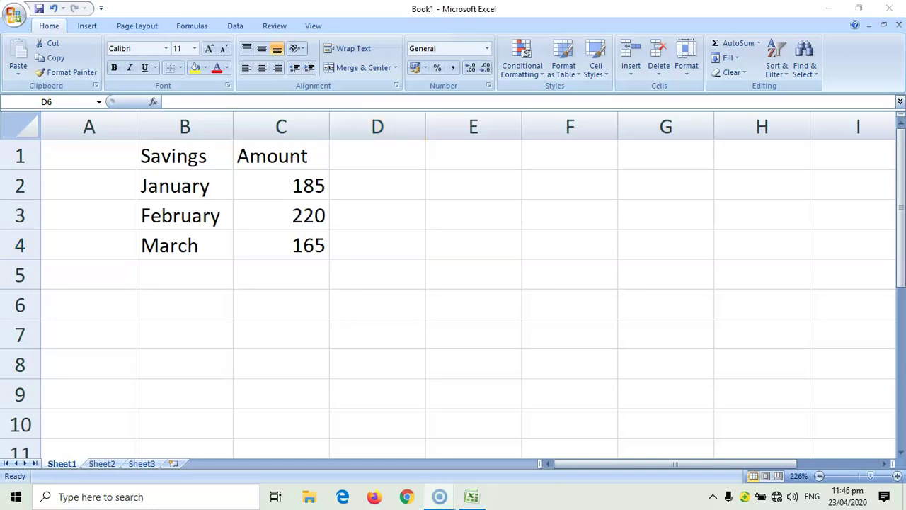
{"action": "key", "text": "alt+Tab"}
{"action": "left_click_drag", "start_coordinate": [281, 185], "coordinate": [281, 245]}
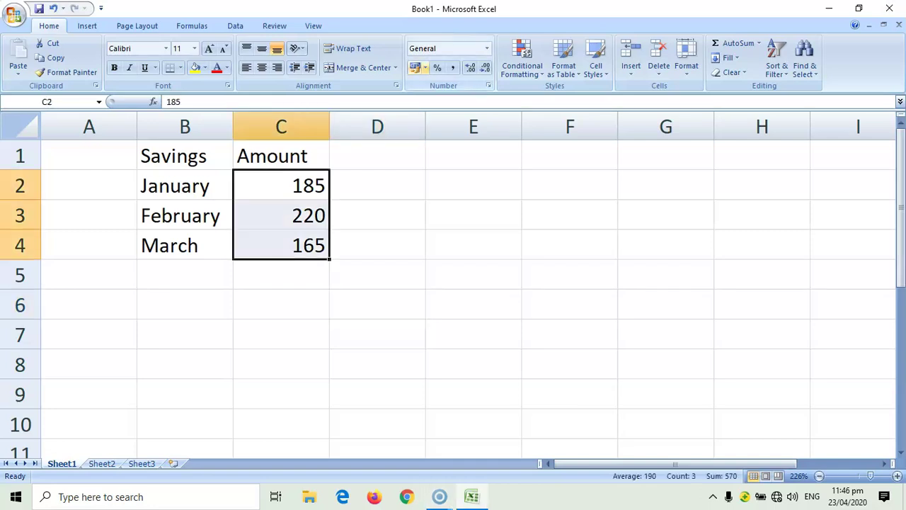
{"action": "left_click", "coordinate": [425, 67]}
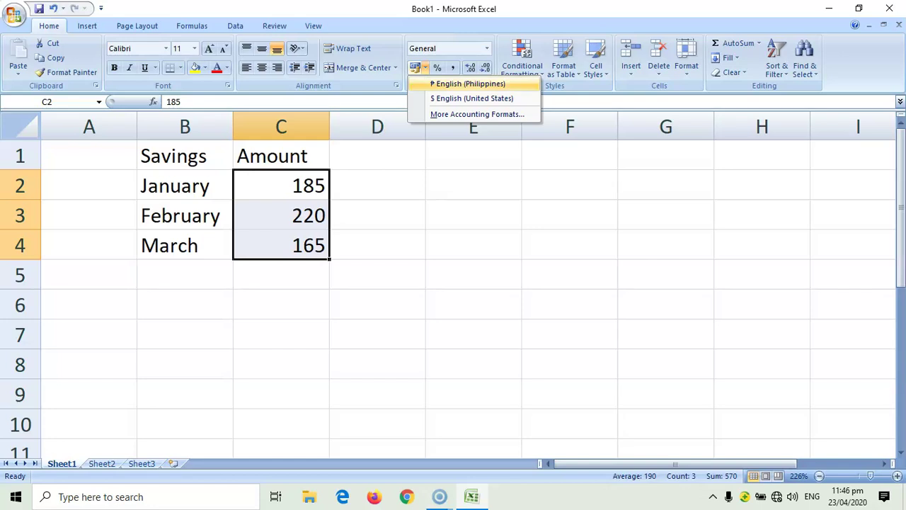
{"action": "left_click", "coordinate": [468, 83]}
{"action": "left_click", "coordinate": [379, 245]}
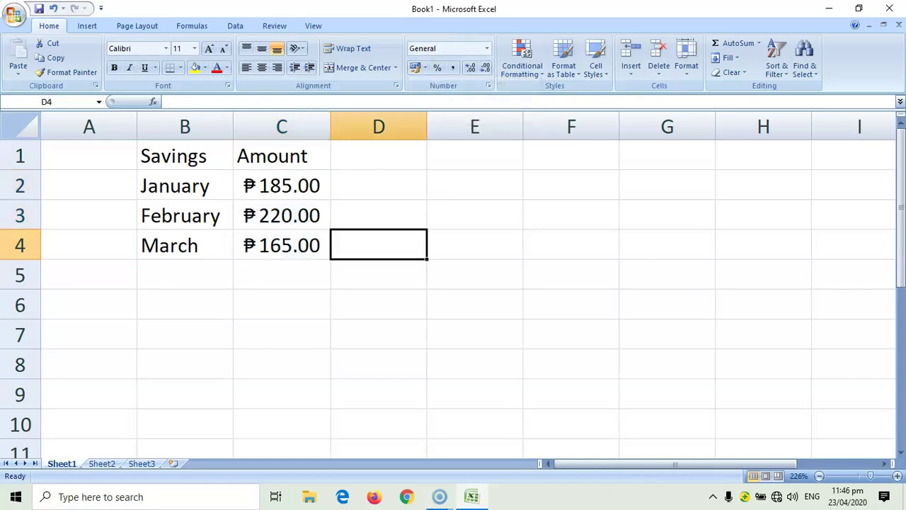
{"action": "left_click", "coordinate": [378, 305]}
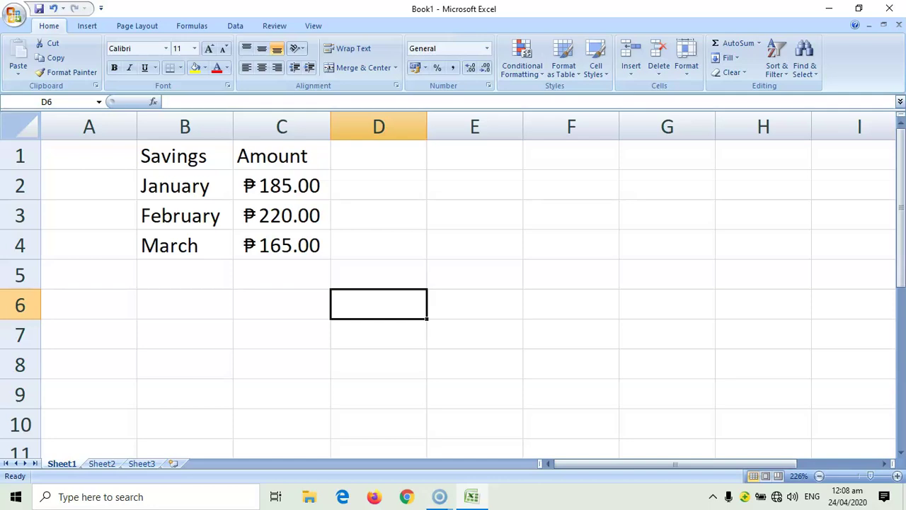
Step: Label cell B6 TOTAL
{"action": "left_click", "coordinate": [185, 305]}
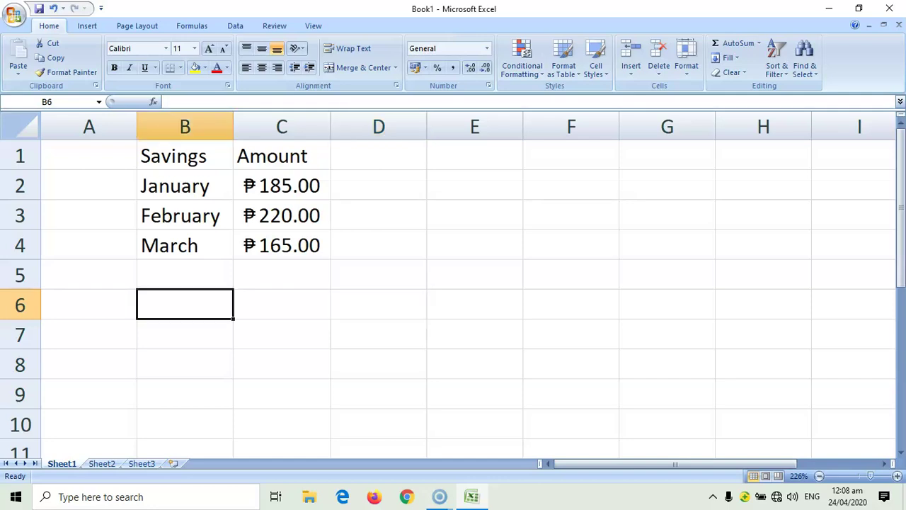
{"action": "type", "text": "TOTAL"}
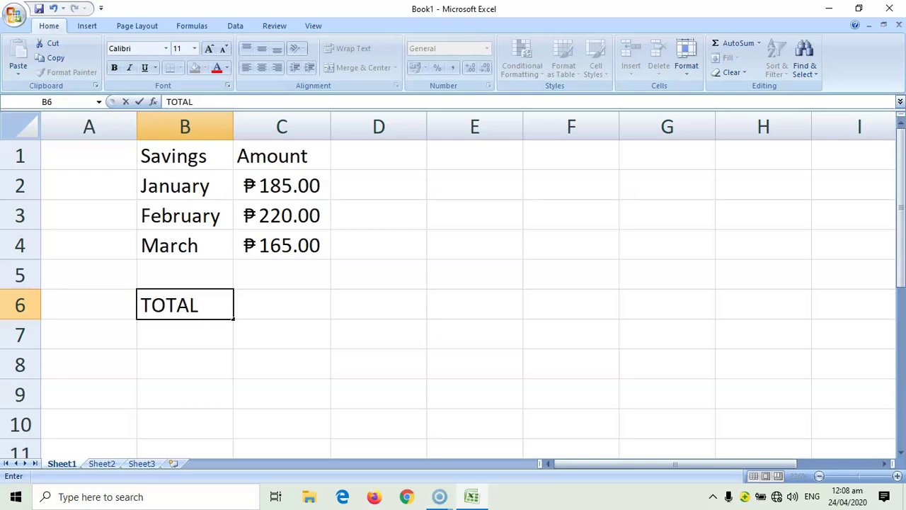
{"action": "key", "text": "Tab"}
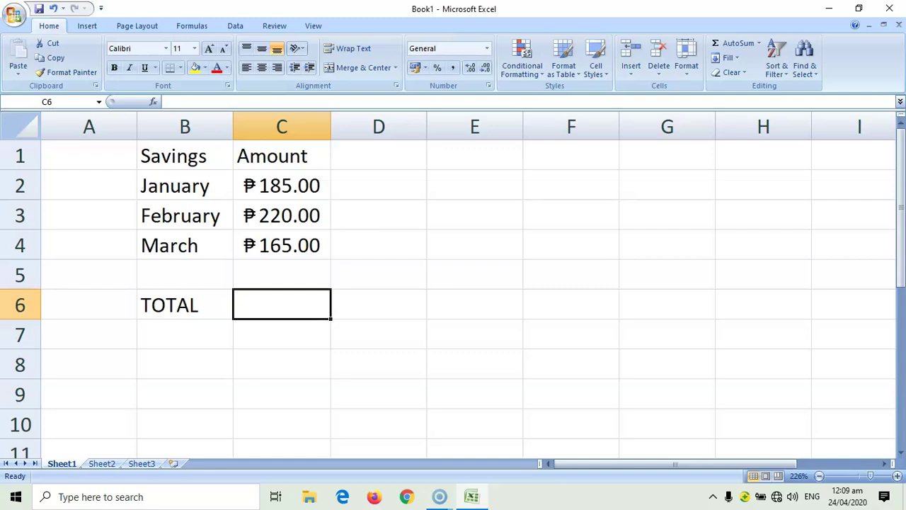
Step: Enter =sum(C2:C4) in C6 so the total shows ₱570.00
{"action": "type", "text": "="}
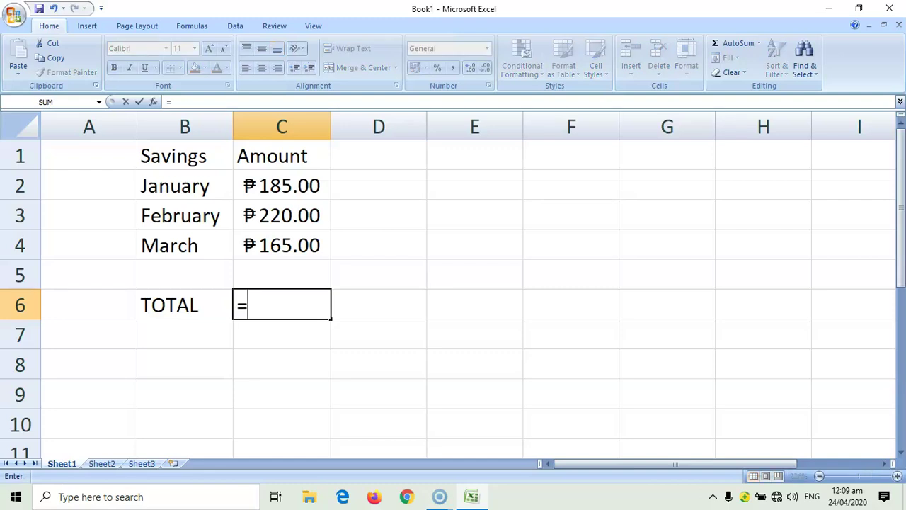
{"action": "type", "text": "sum"}
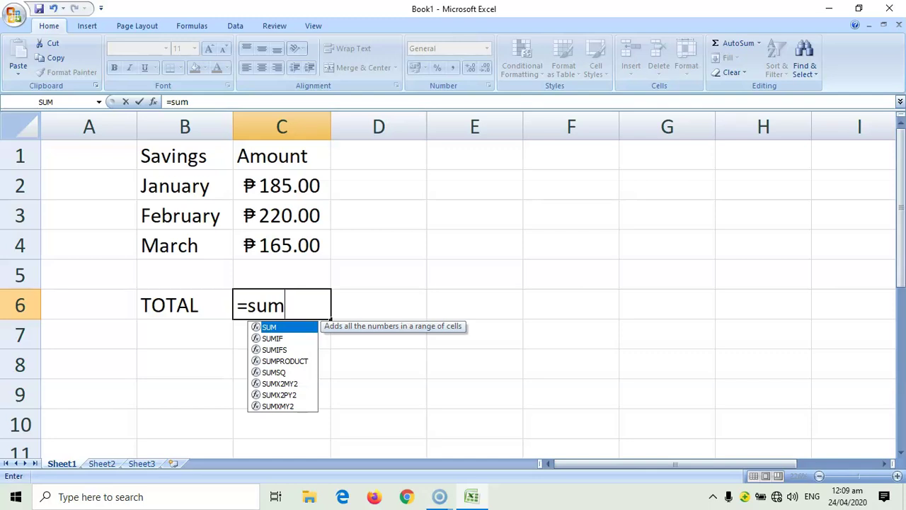
{"action": "type", "text": "("}
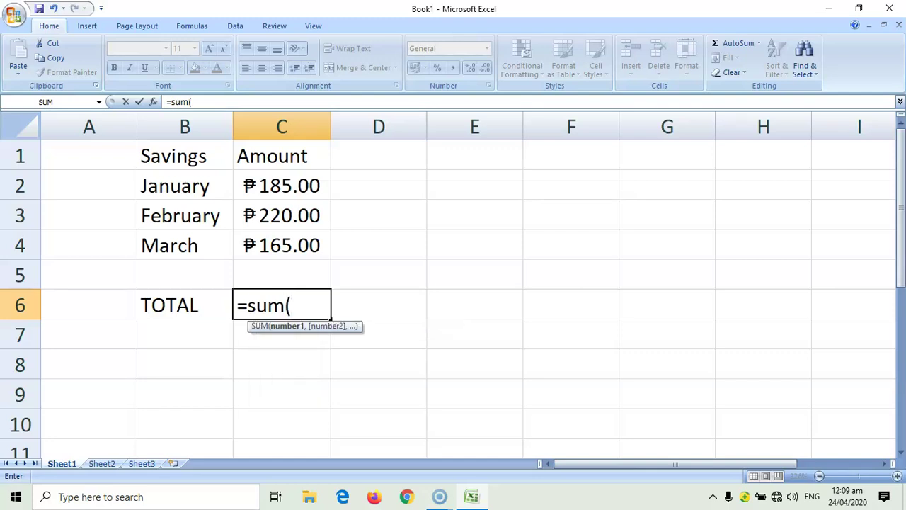
{"action": "left_click", "coordinate": [281, 185]}
{"action": "left_click_drag", "start_coordinate": [282, 185], "coordinate": [282, 245]}
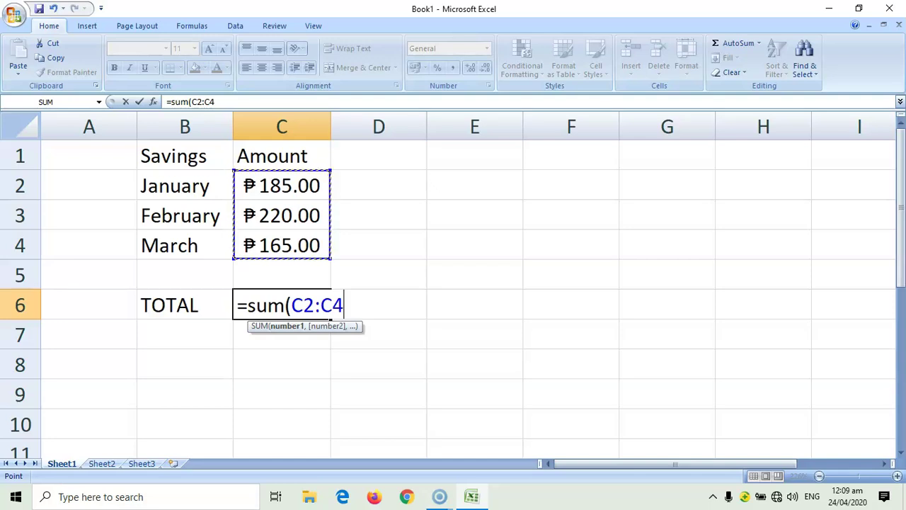
{"action": "type", "text": ")"}
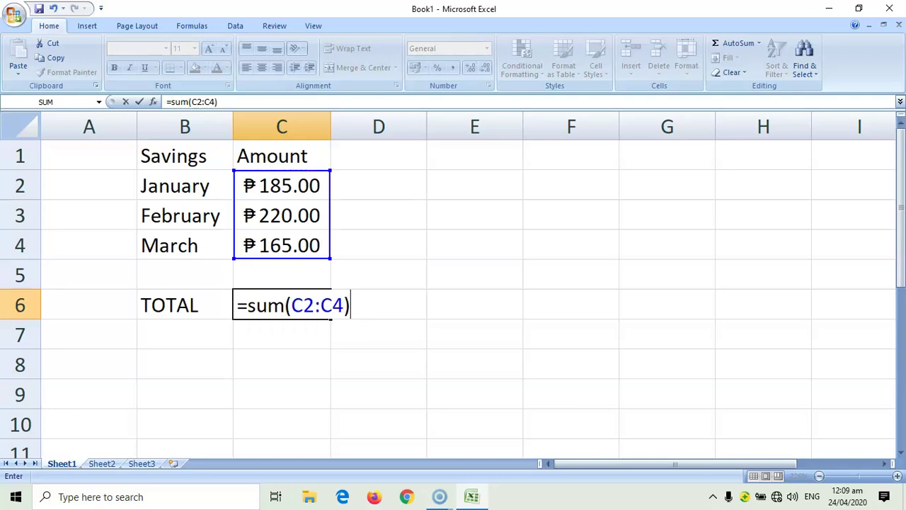
{"action": "key", "text": "Return"}
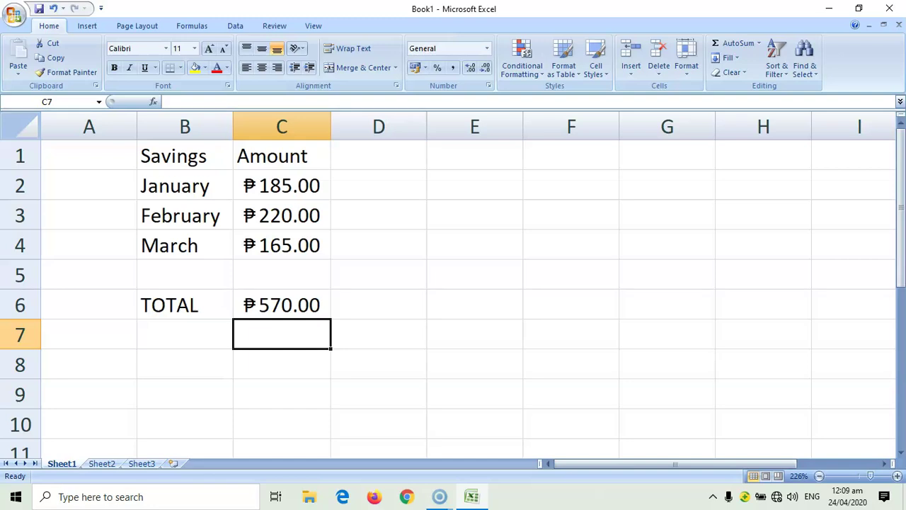
Step: Change C3 to 190 and C4 to 200, so the total updates to ₱575.00
{"action": "left_click", "coordinate": [281, 305]}
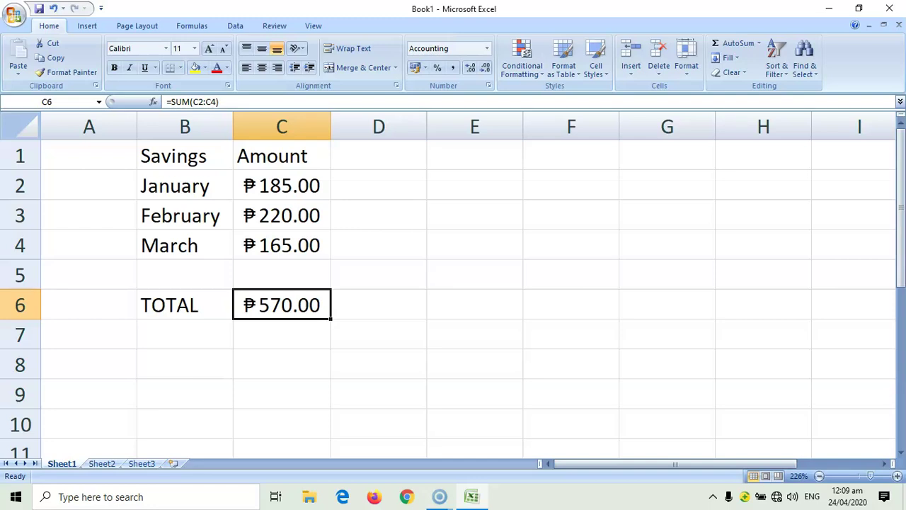
{"action": "left_click", "coordinate": [281, 215]}
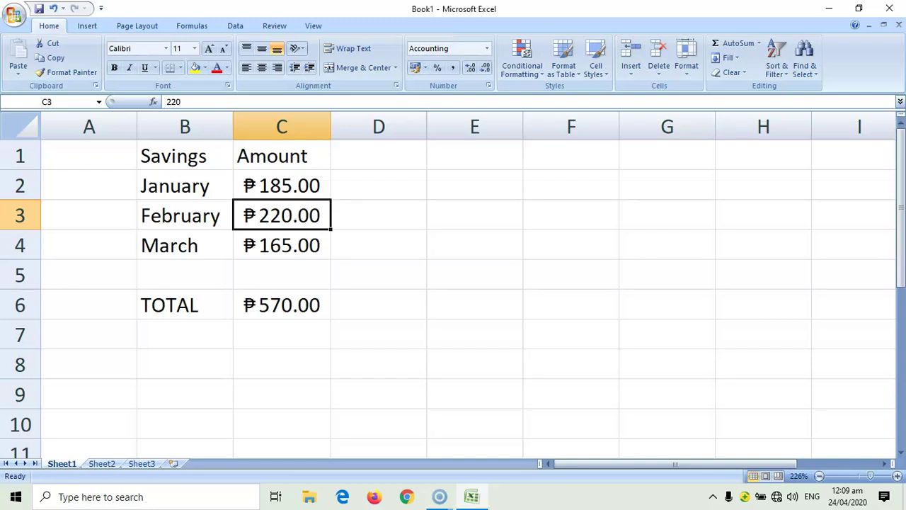
{"action": "type", "text": "190"}
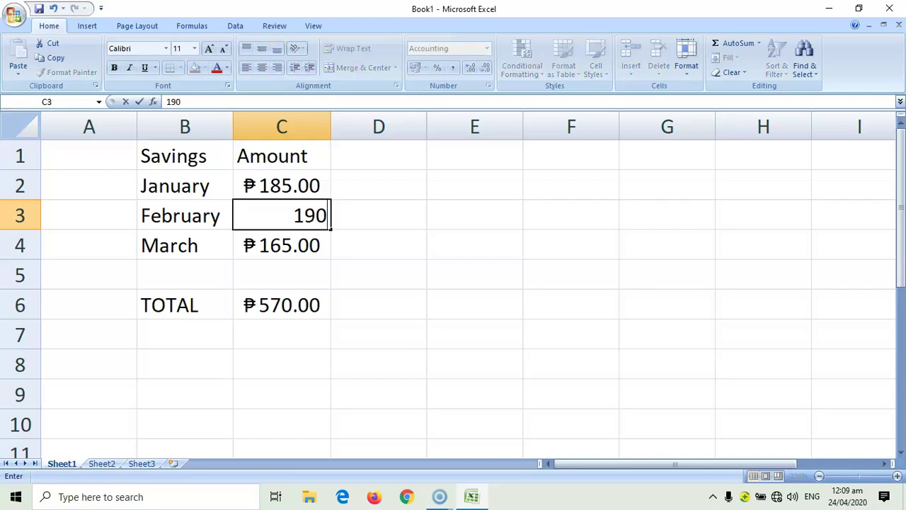
{"action": "key", "text": "Return"}
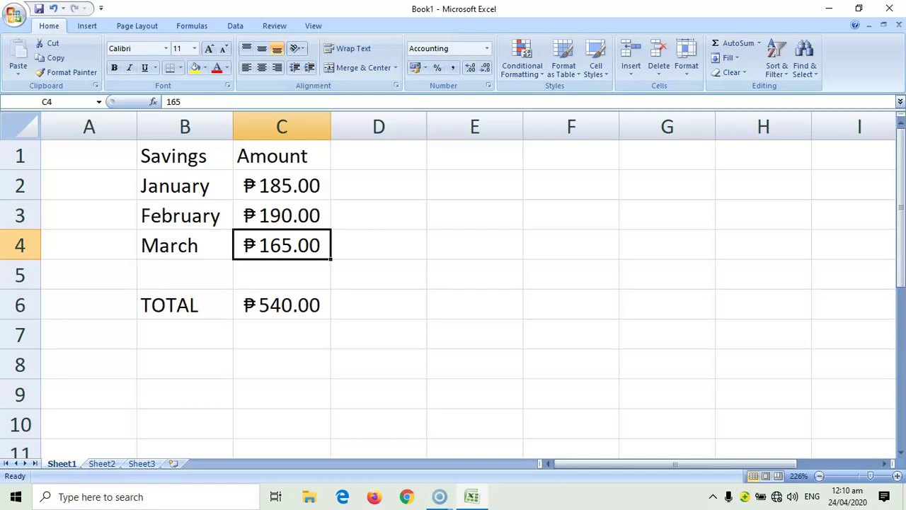
{"action": "type", "text": "200"}
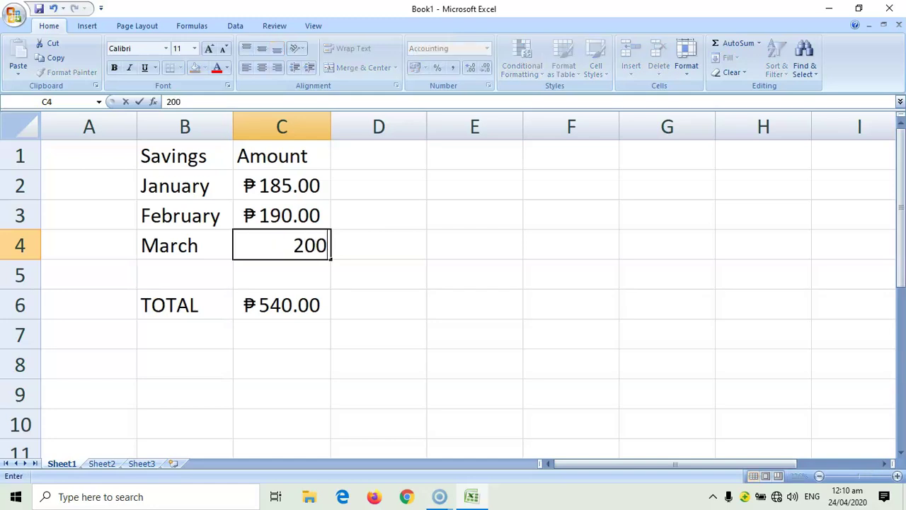
{"action": "key", "text": "Return"}
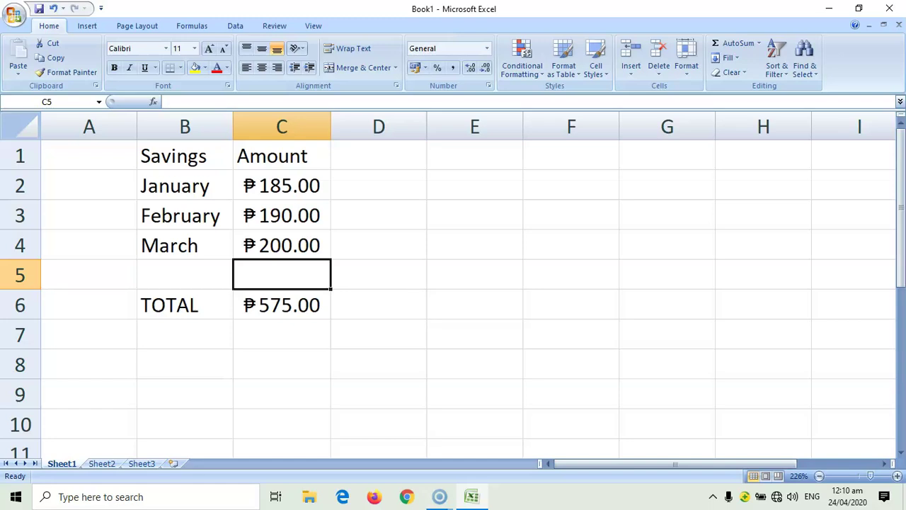